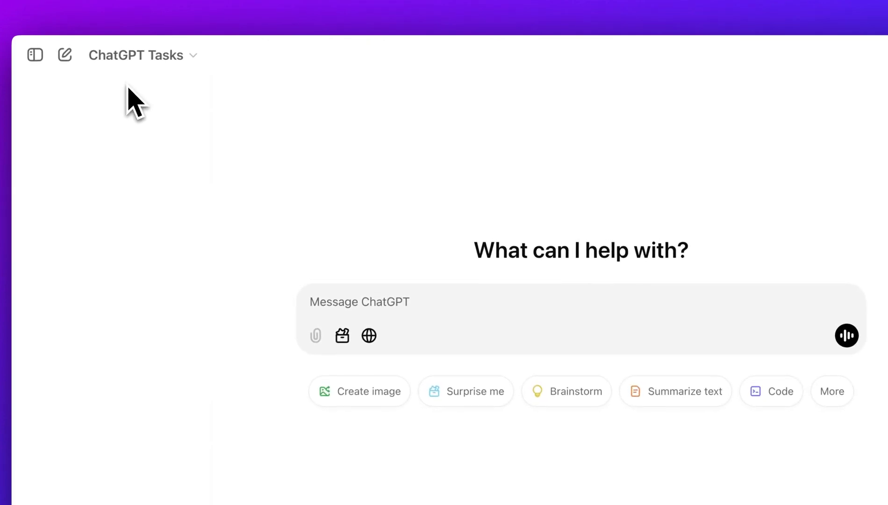
Switch the new chat to the 'GPT-4o with scheduled tasks' model.
click(135, 60)
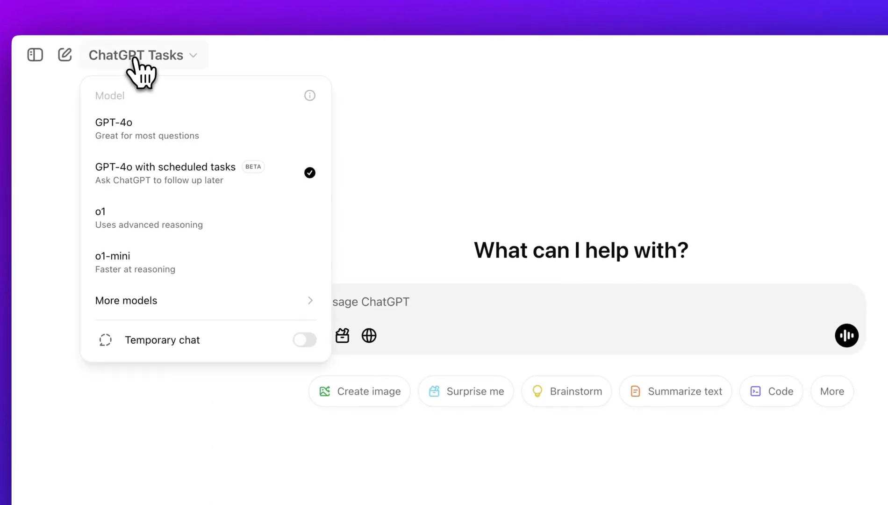
drag(95, 167, 243, 159)
click(396, 270)
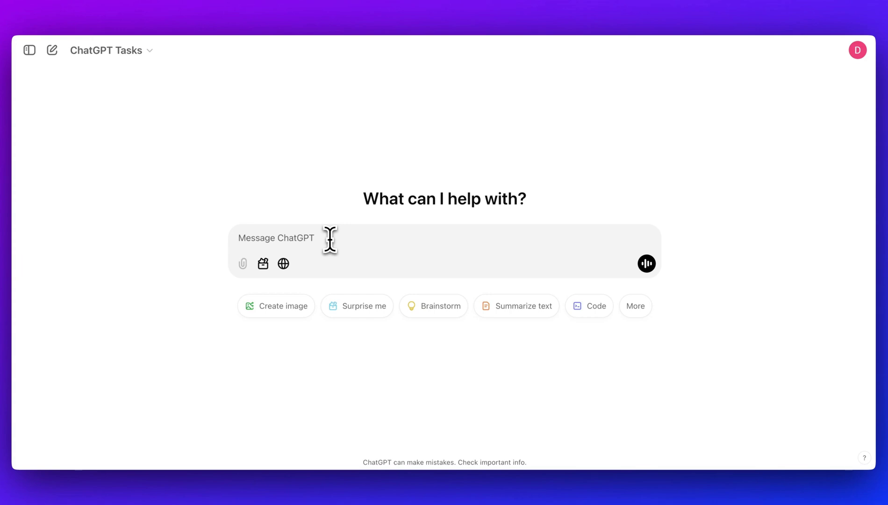
Ask ChatGPT: 'Send me the latest AI news at 8am as well as 5pm'.
text(S)
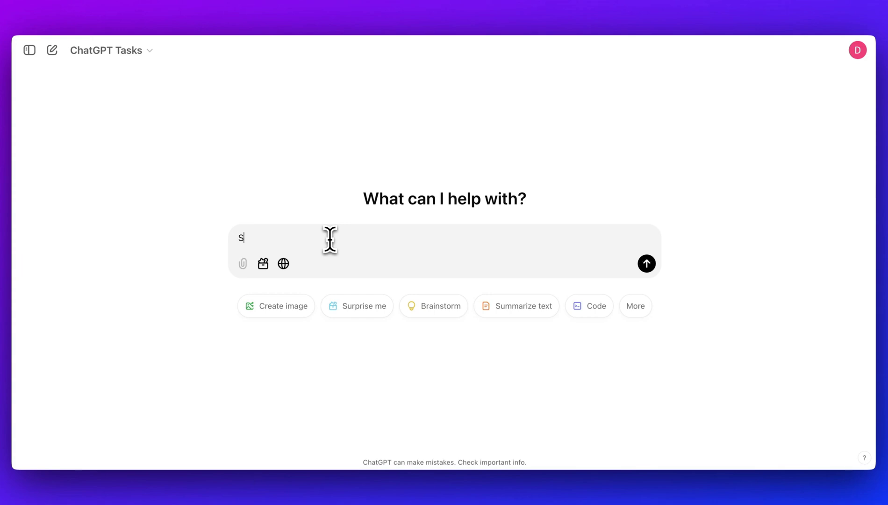
text(end me the latest AI news at 8am )
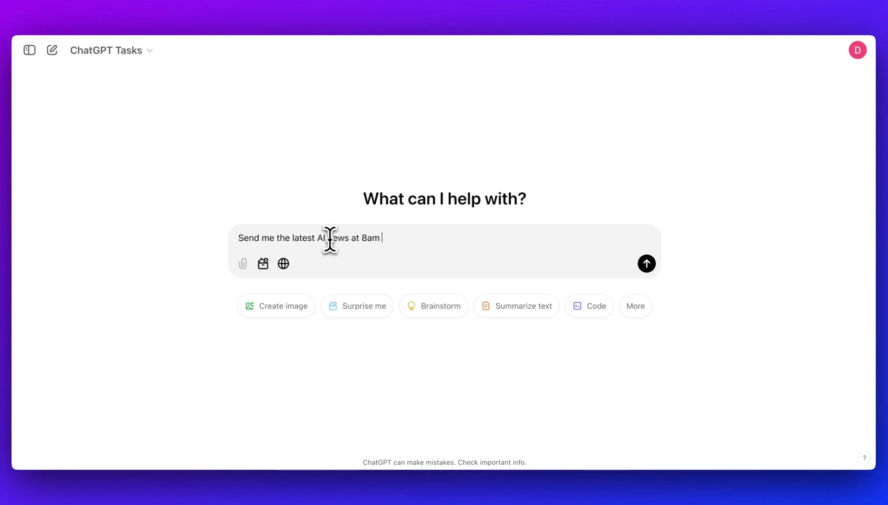
text(as well as 5pm)
key(Return)
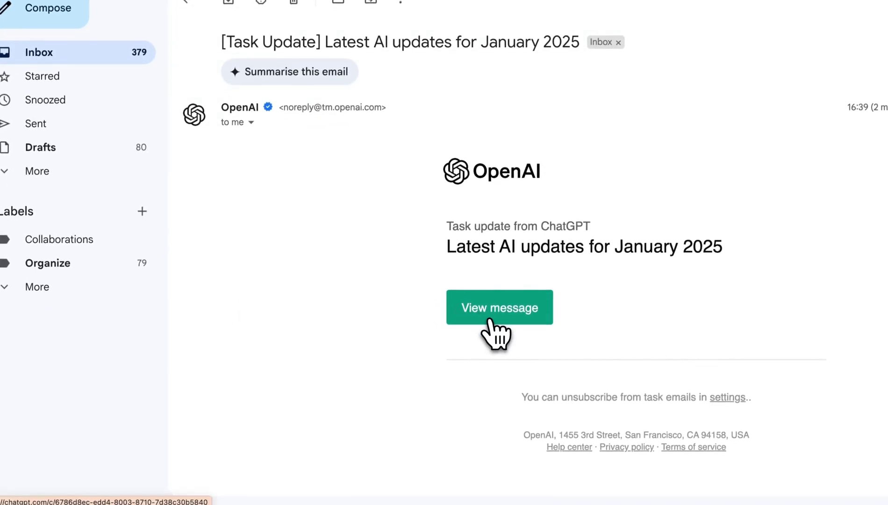
Open the AI news update from the task email and scroll through the delivered news answer.
click(488, 320)
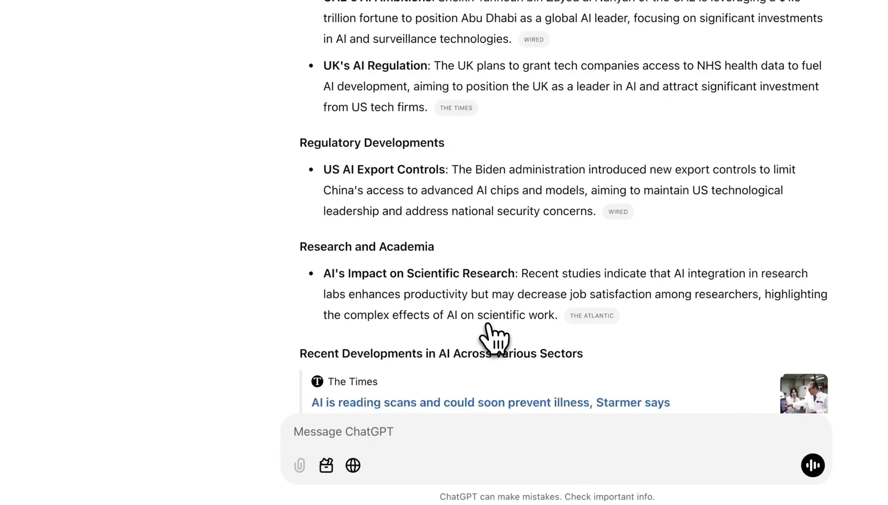
scroll(491, 339, up, 10)
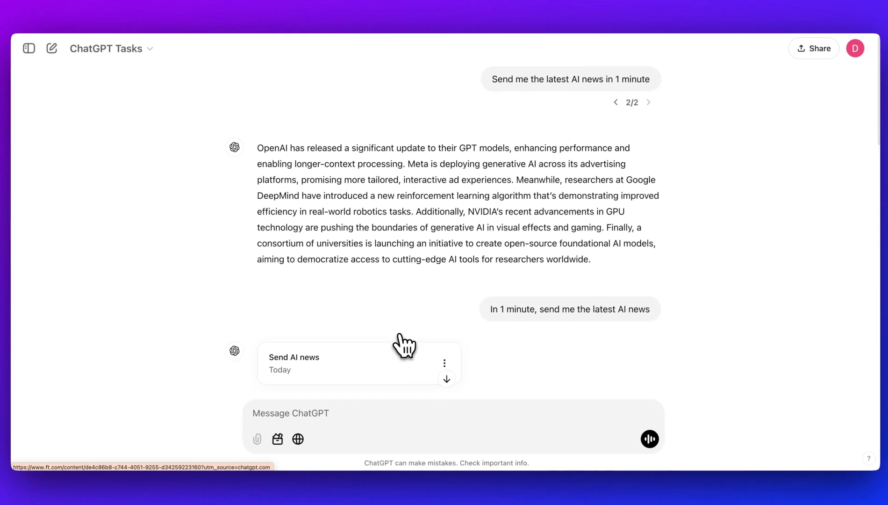
scroll(404, 345, down, 5)
scroll(377, 281, up, 1)
scroll(363, 297, down, 5)
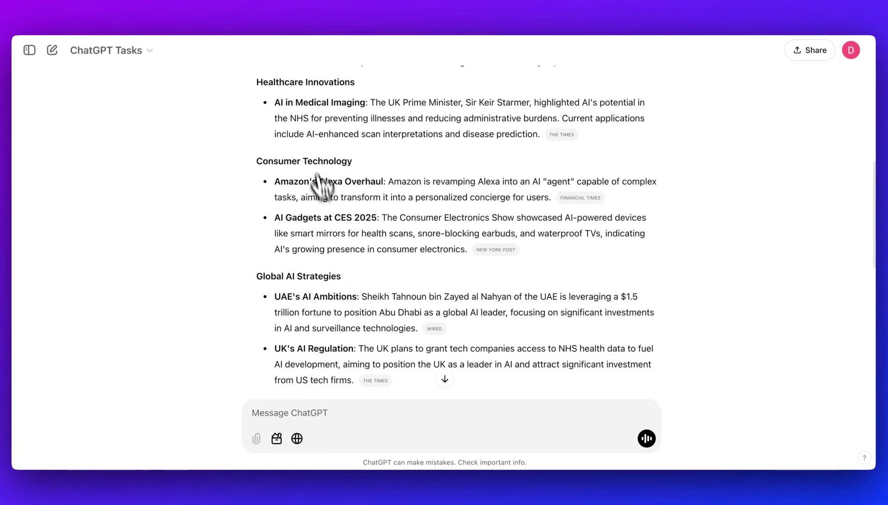
scroll(337, 288, up, 2)
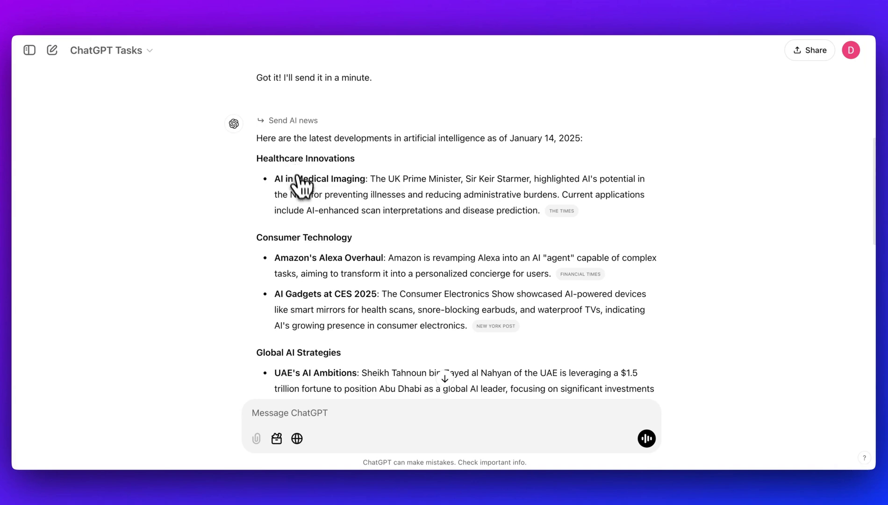
scroll(302, 182, down, 10)
scroll(307, 216, down, 3)
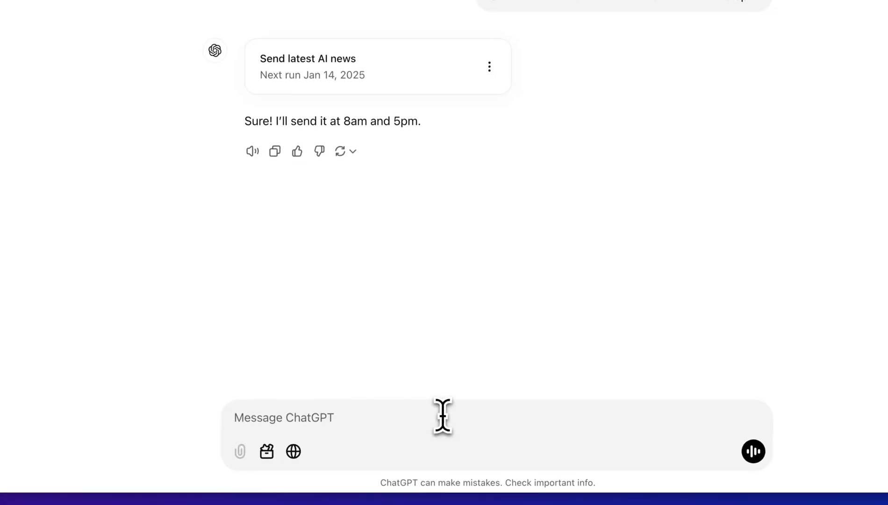
Send 'Send me the weather in 1 minute' and view the resulting Check the weather task.
click(442, 415)
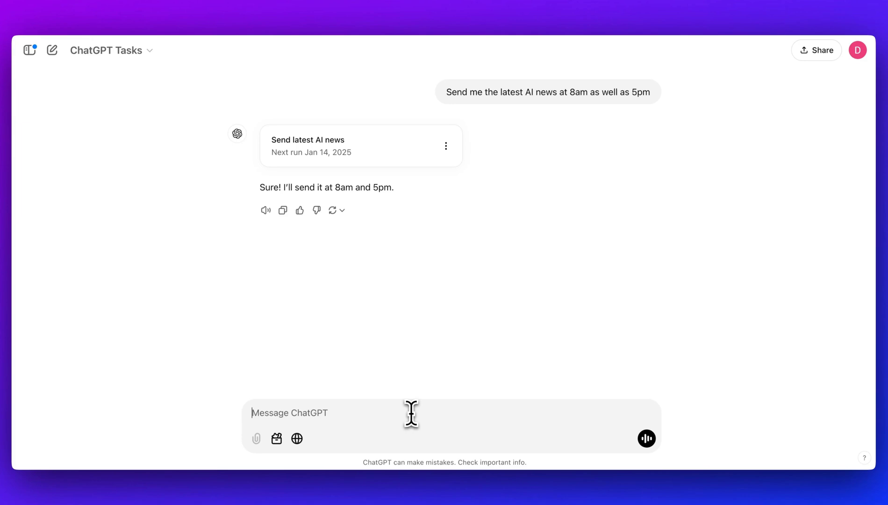
text(Send me the wea)
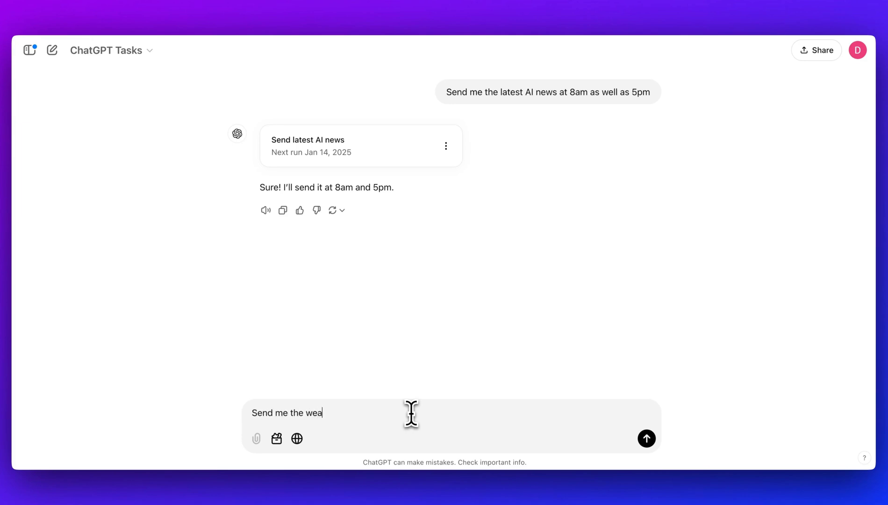
text(ther in 1 minute)
key(Return)
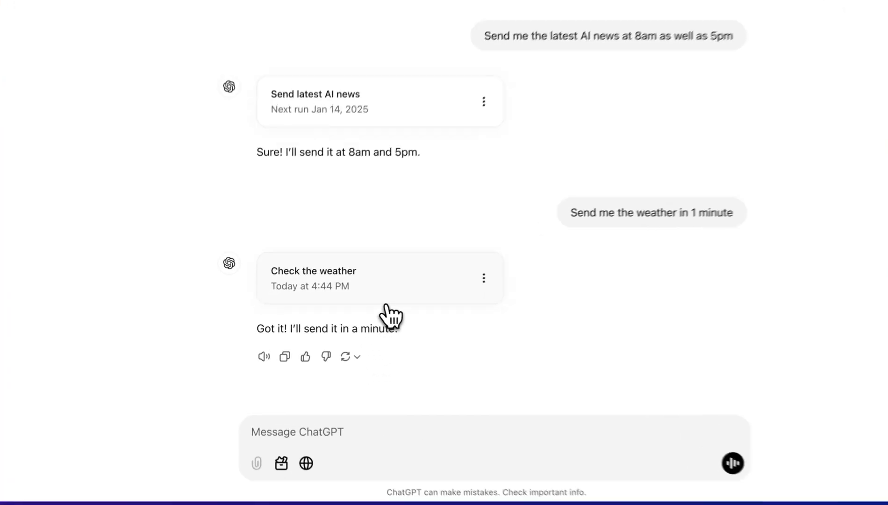
click(387, 305)
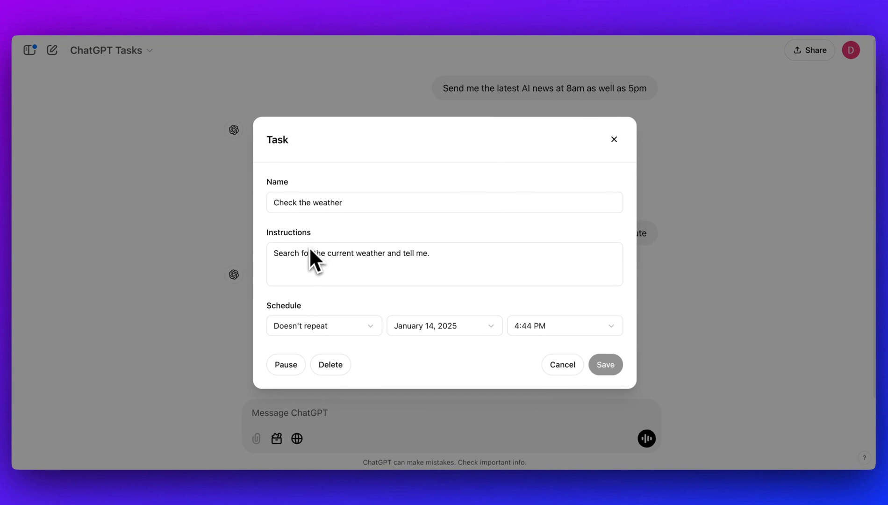
Try a Custom repeat schedule for the weather task, then discard the changes.
click(306, 332)
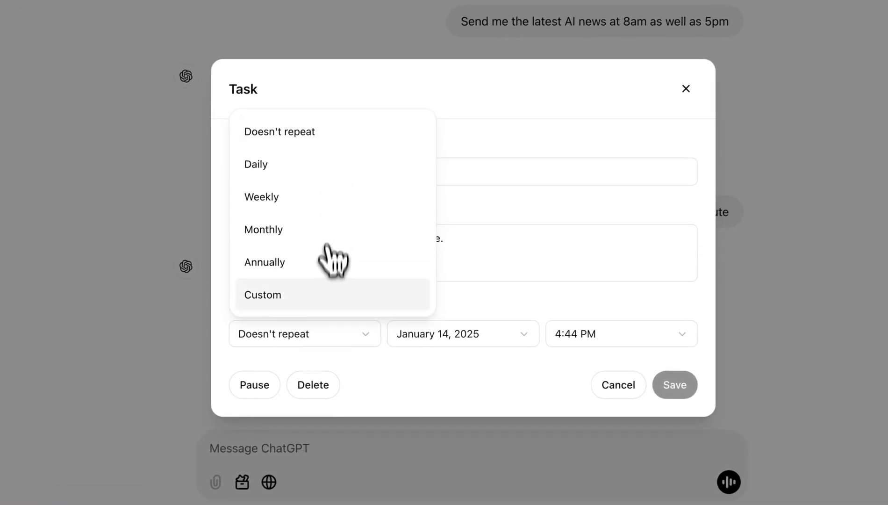
click(312, 282)
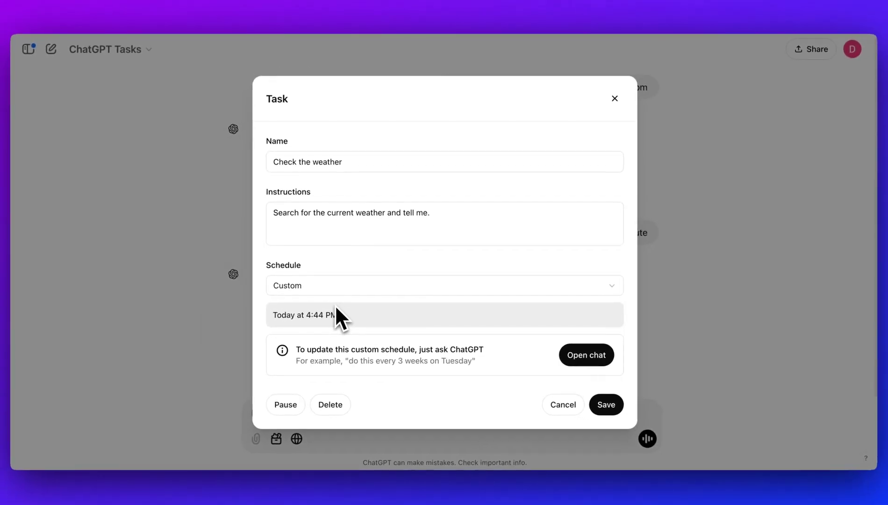
click(245, 232)
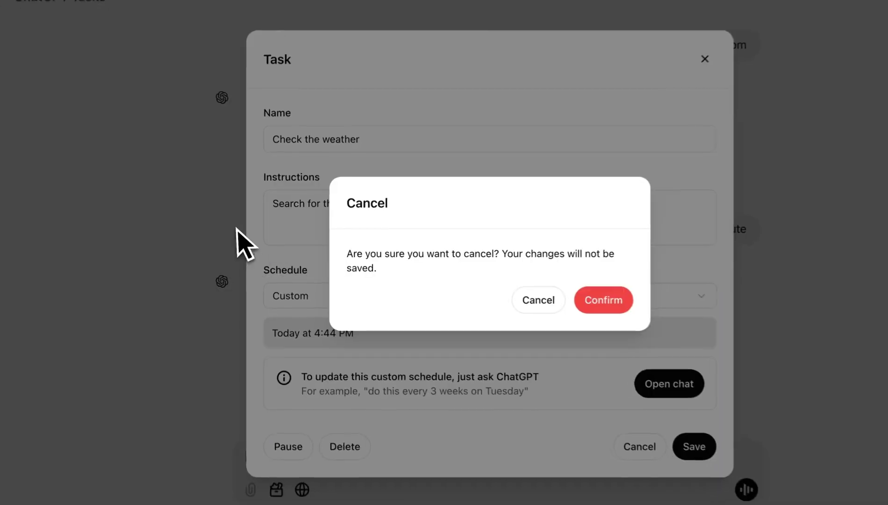
click(604, 300)
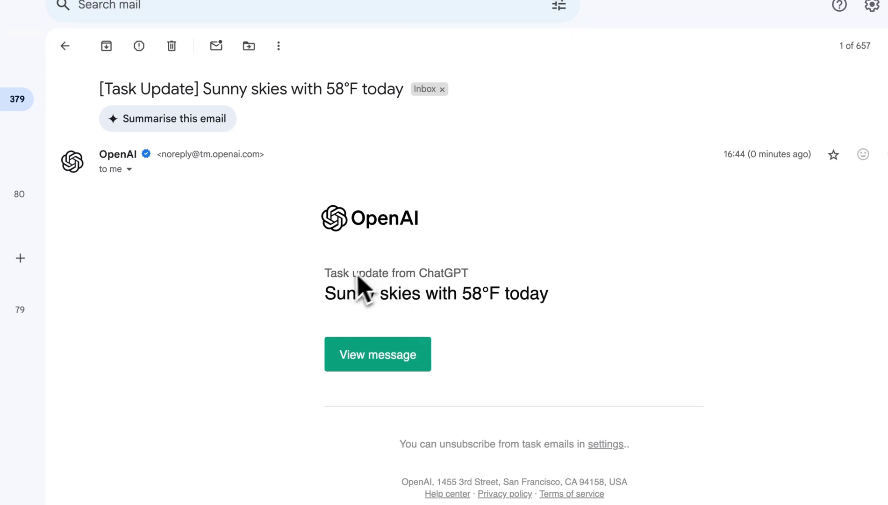
Open the 'Sunny skies with 58°F today' update and highlight the forecast from current conditions to Monday.
triple_click(412, 287)
click(660, 329)
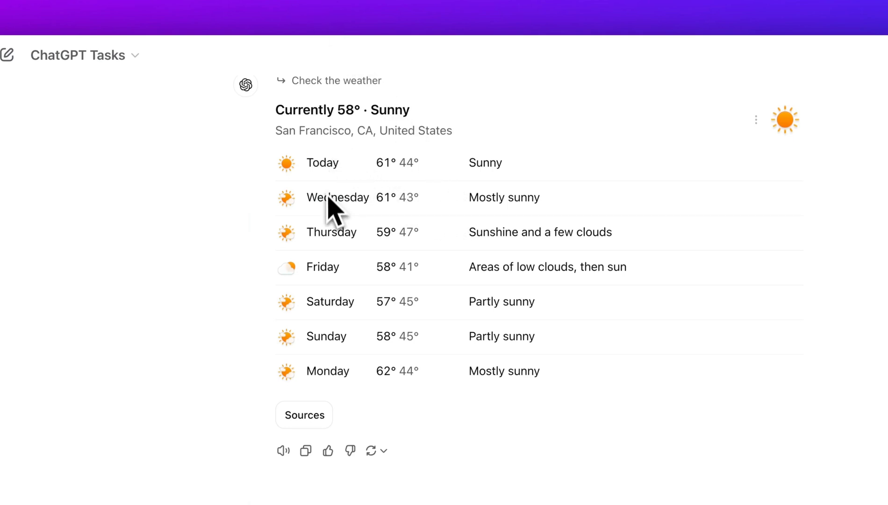
drag(284, 110, 576, 381)
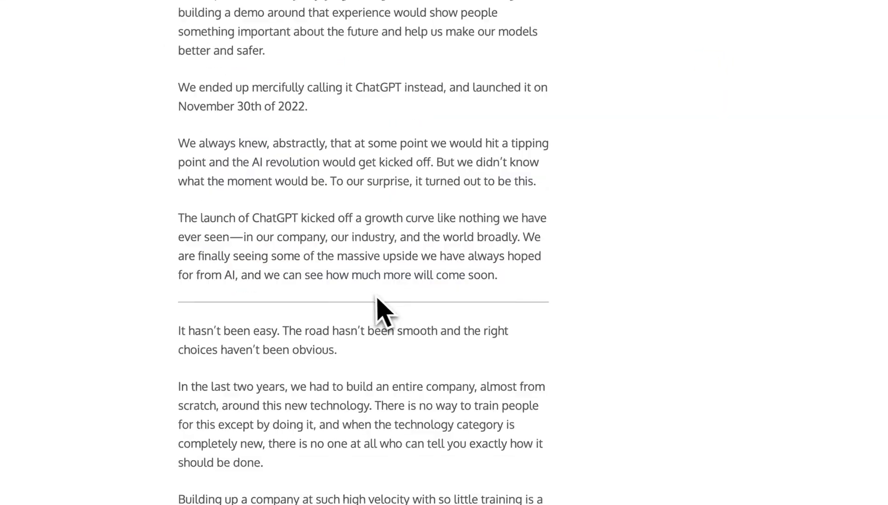
scroll(383, 313, up, 15)
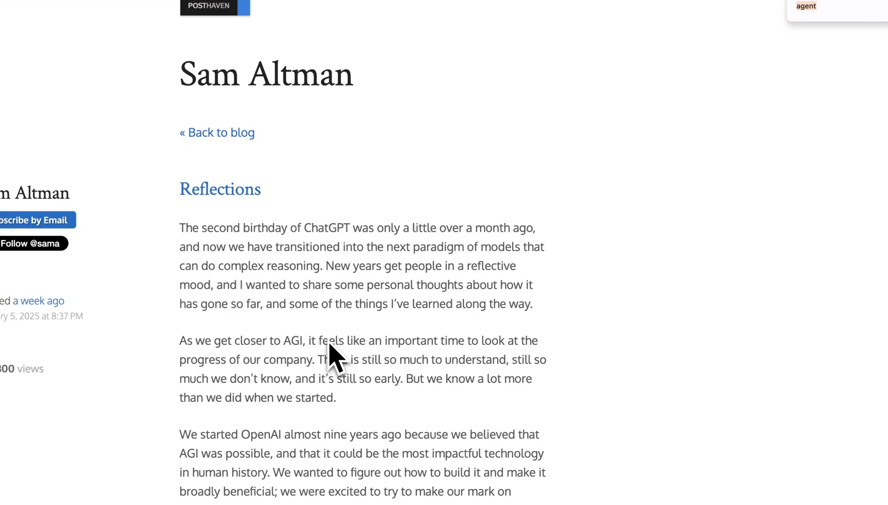
Find 'agent' in the post and highlight the sentence about AI agents joining the workforce in 2025.
key(Return)
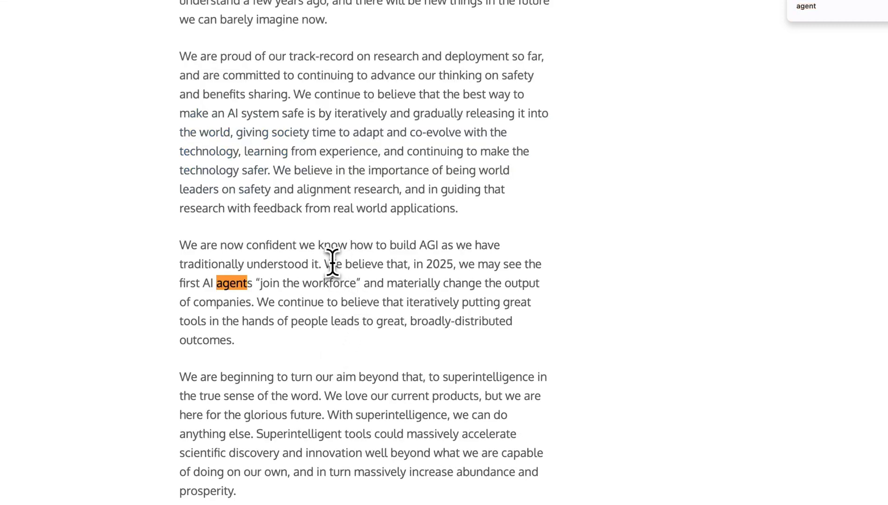
drag(332, 263, 311, 283)
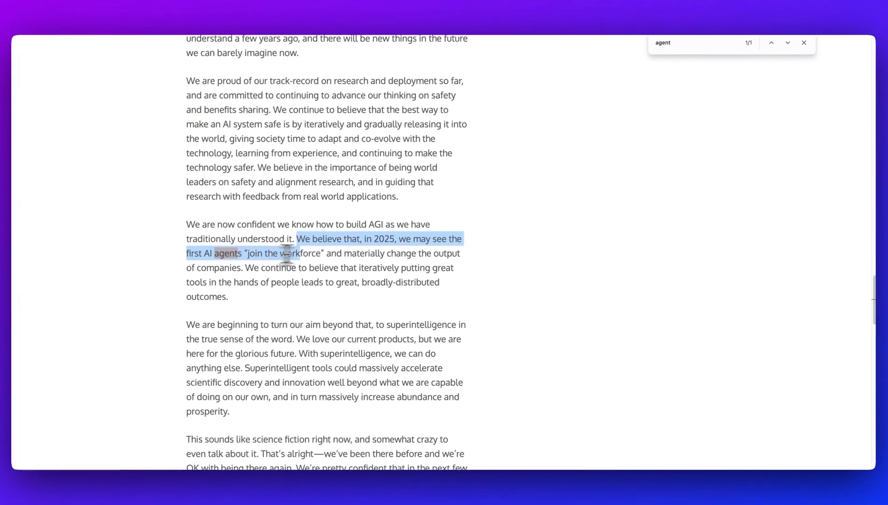
drag(287, 254, 265, 265)
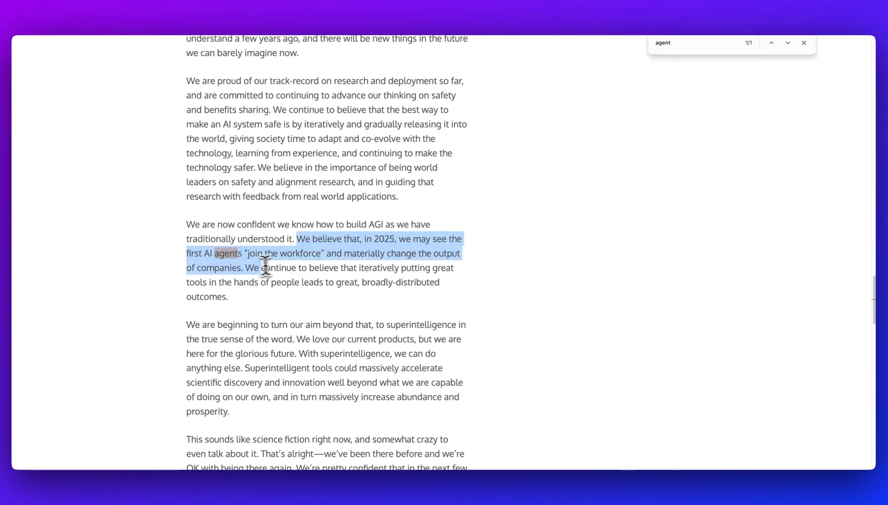
click(268, 286)
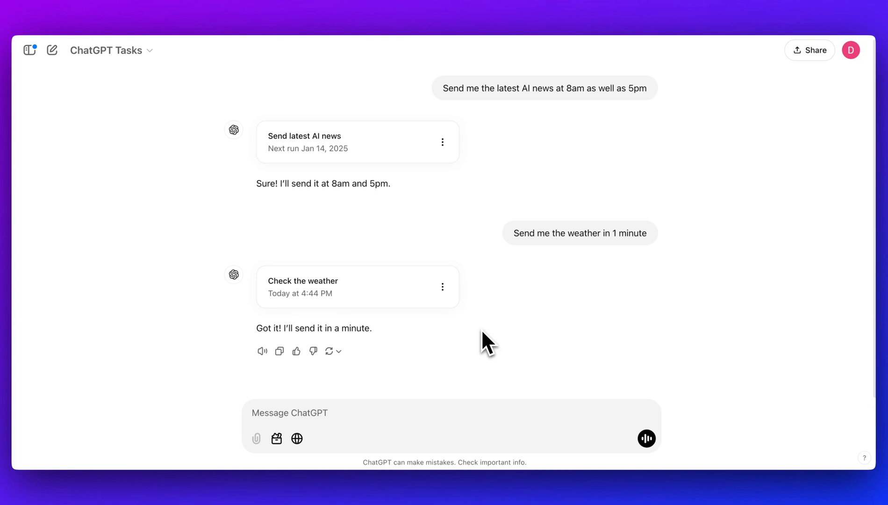
Ask ChatGPT to research the best furnace filter price every 3 months and have one delivered.
click(391, 413)
text(R)
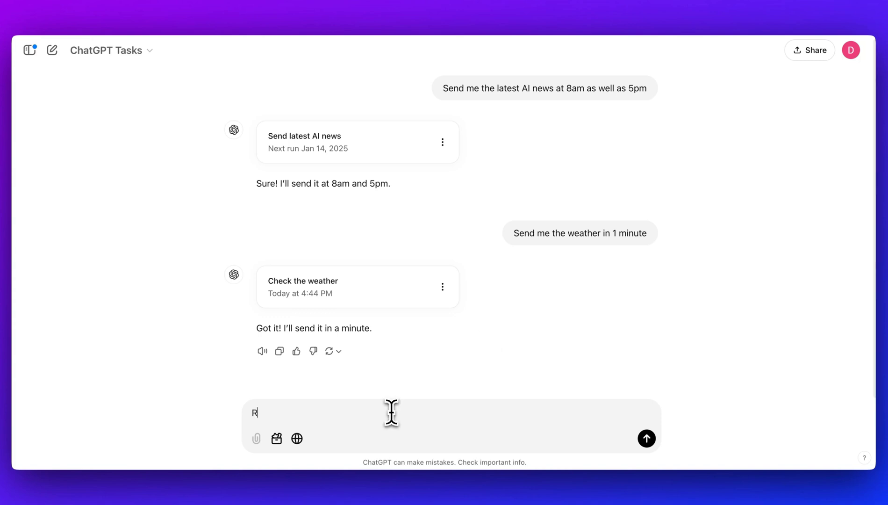
text(esearch the best price on furnance f)
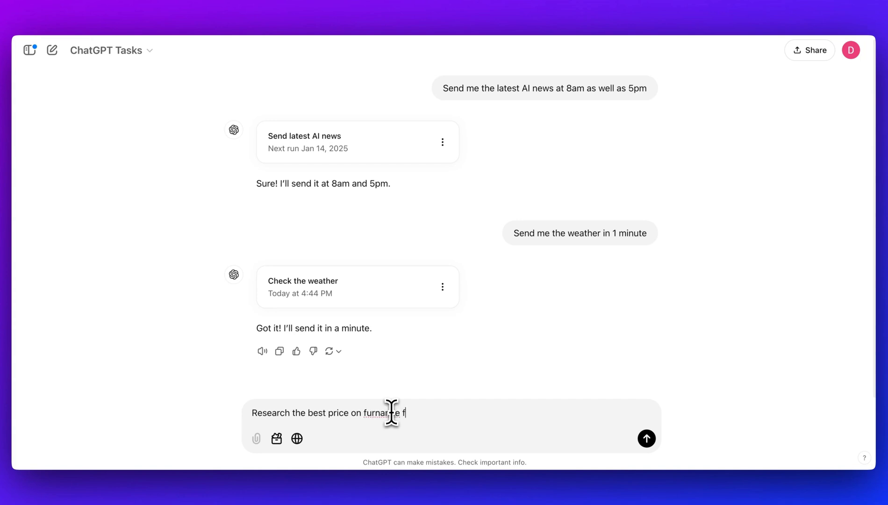
text(ilters every 3 months and have one deli)
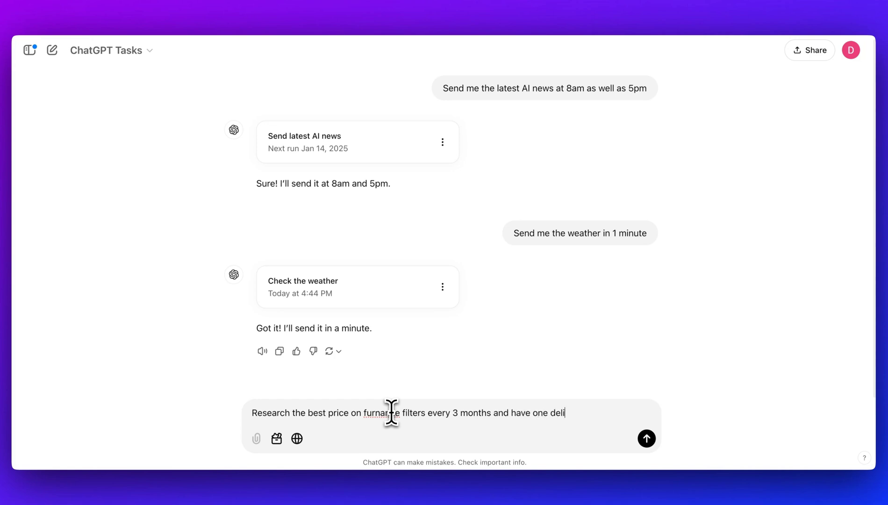
text(vered to my door)
key(Return)
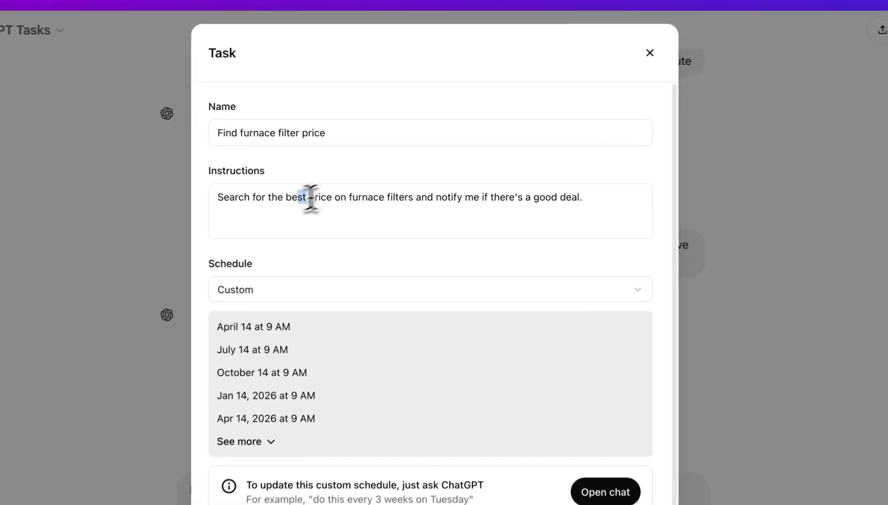
Look over the furnace filter task's instructions, then close its details without changes.
drag(336, 182, 573, 212)
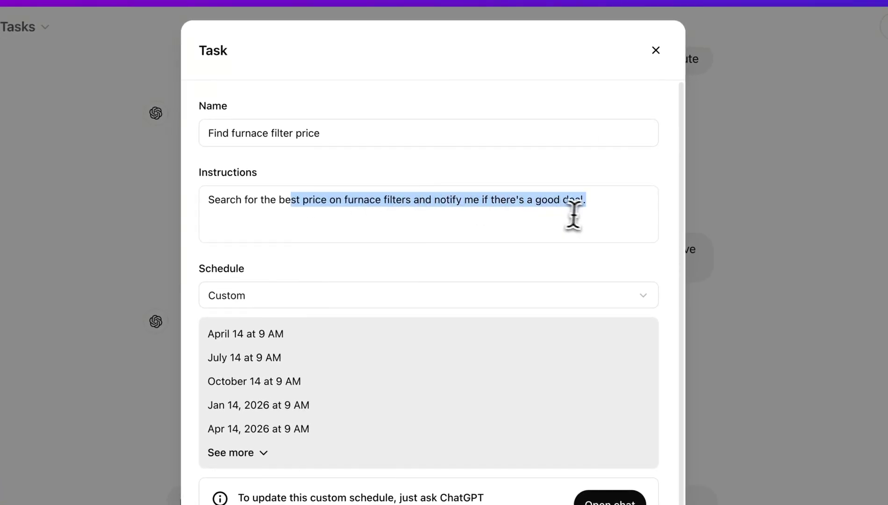
click(620, 222)
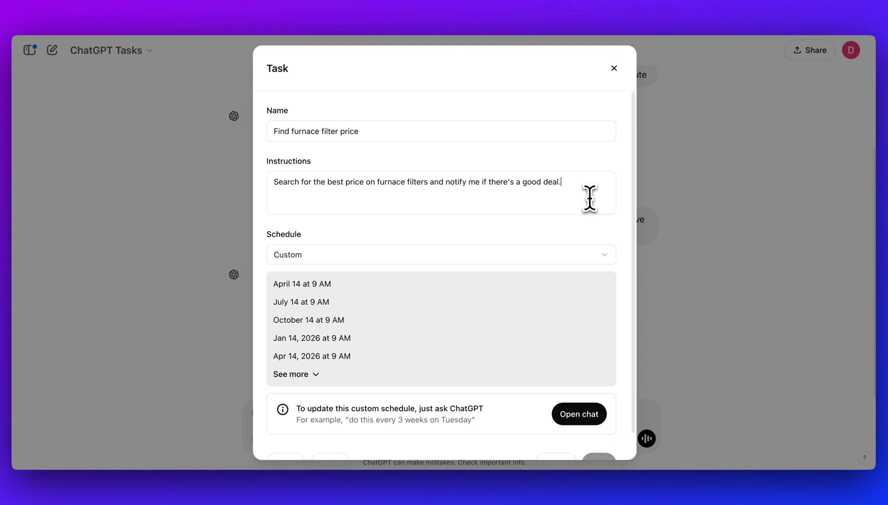
click(614, 68)
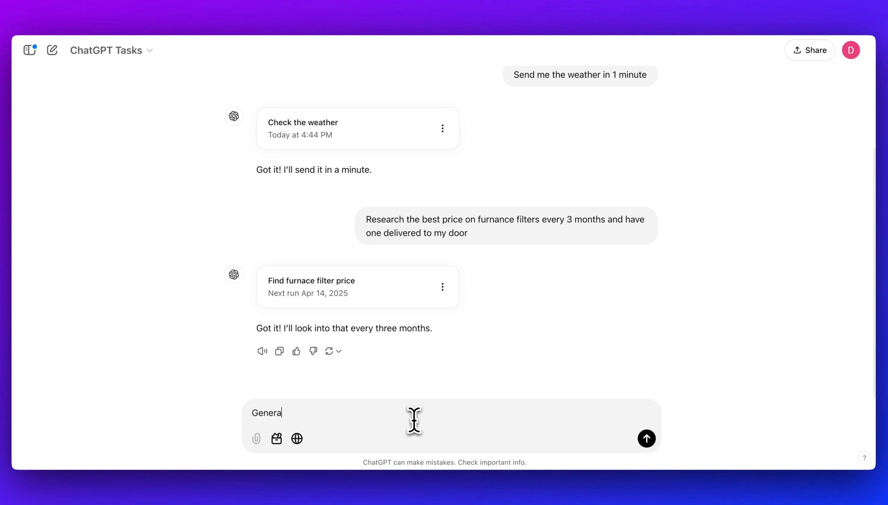
Request a nightly image of a children's bedtime story featuring dragons and fairytales.
text(te me an image every)
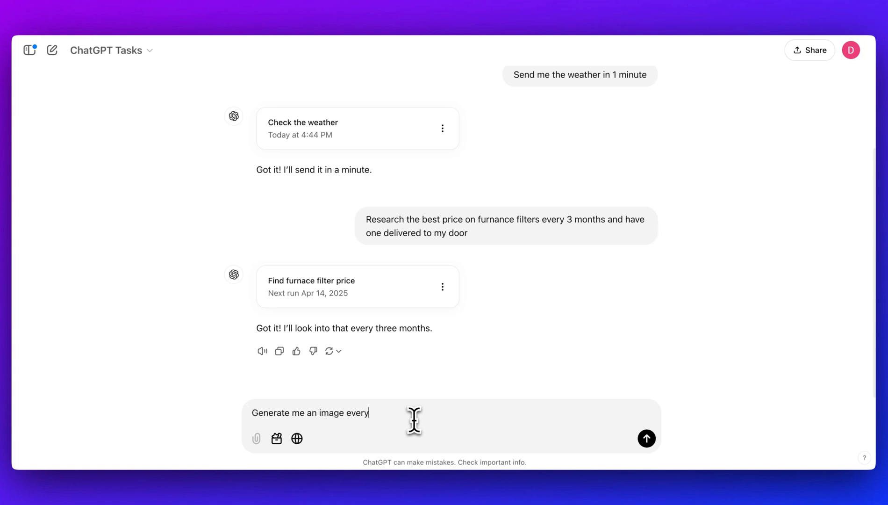
text( night about a children bedtime st)
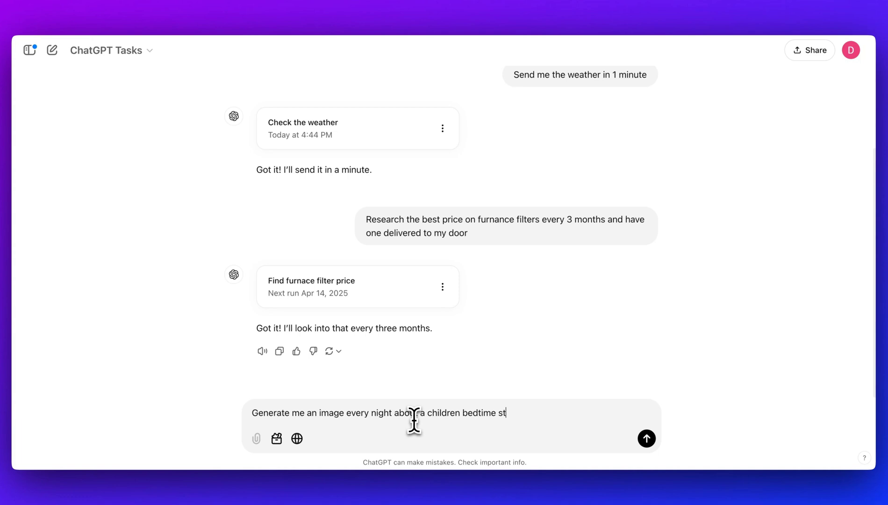
text(ory featured around dragons and fairytales)
key(Return)
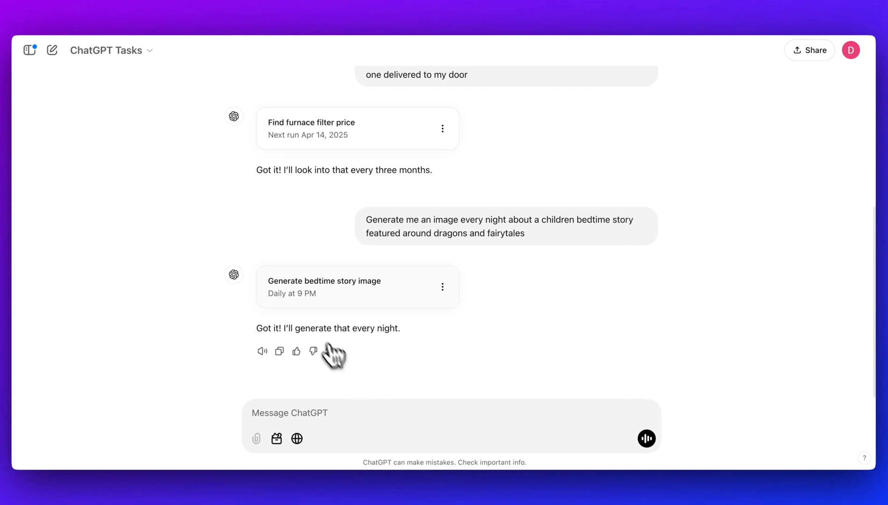
Add 'Also write a script for the story as well' to the bedtime story image task's instructions and save.
click(302, 295)
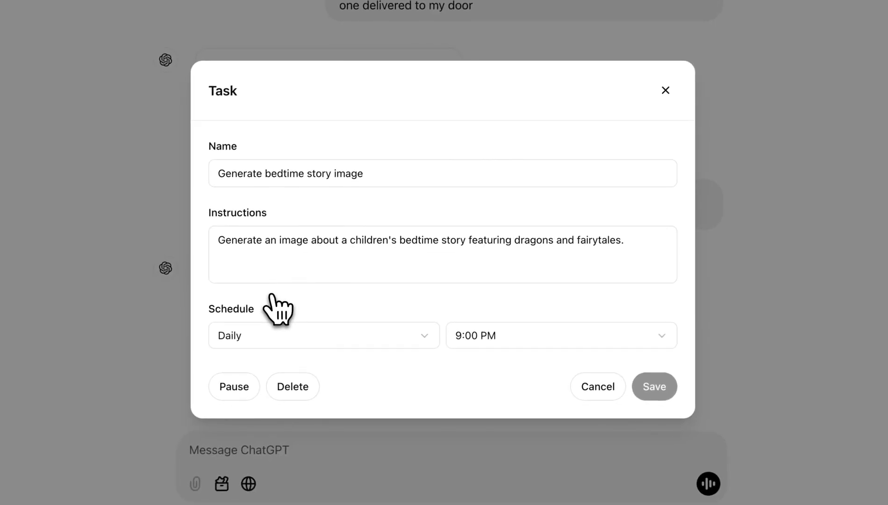
click(571, 248)
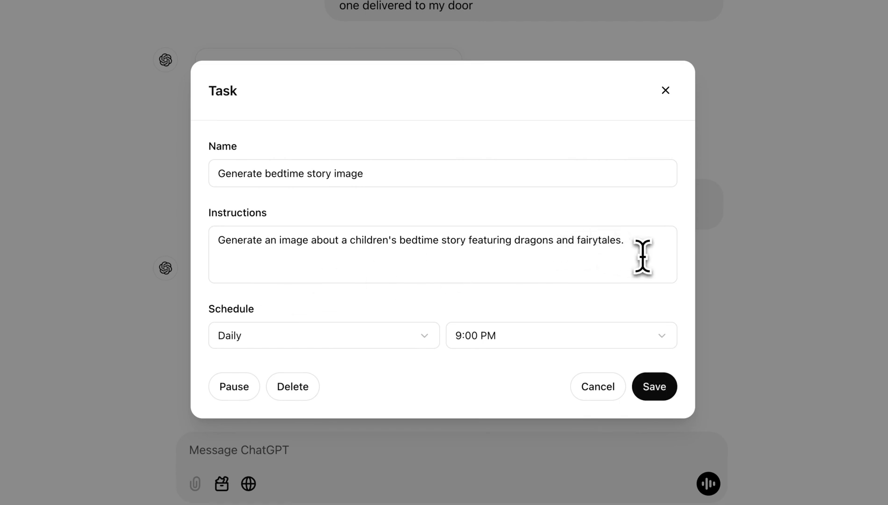
text(Also write )
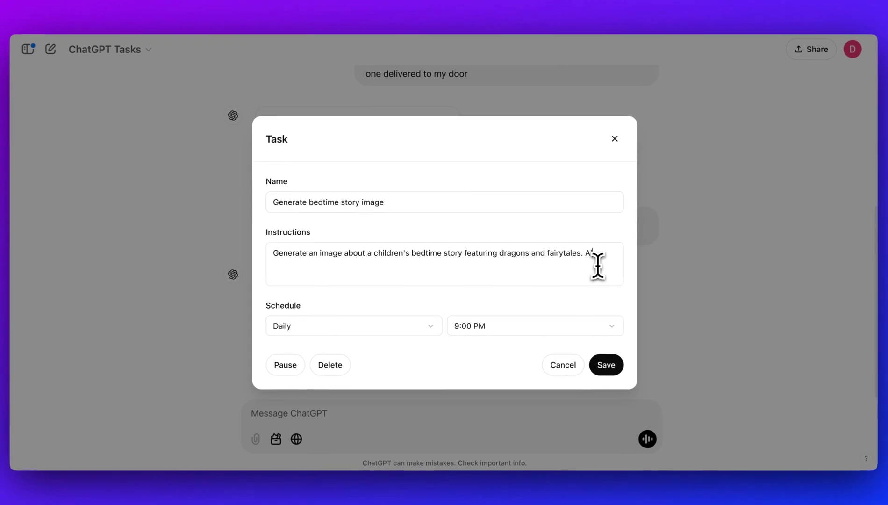
text(a script fo)
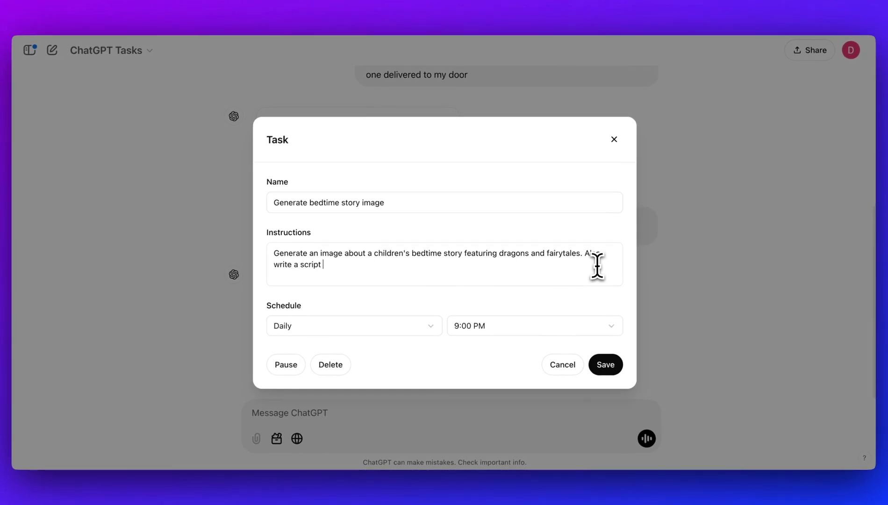
text(r the story as well)
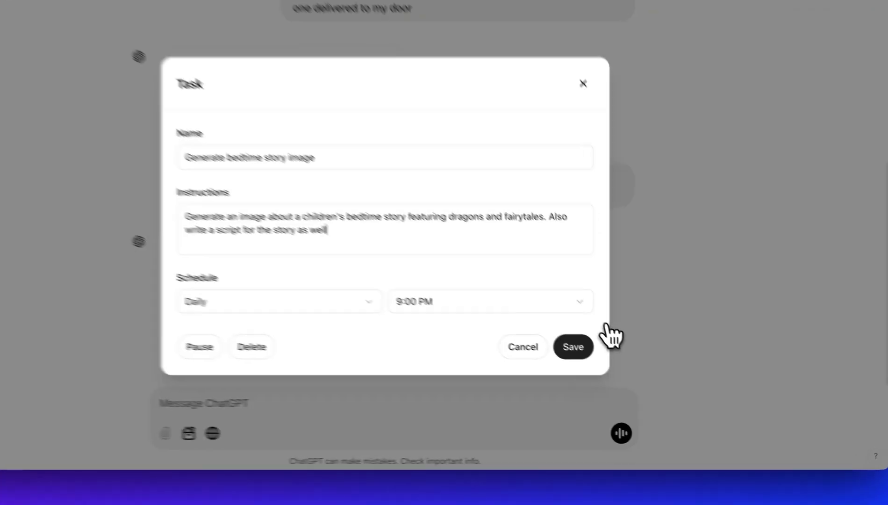
click(605, 364)
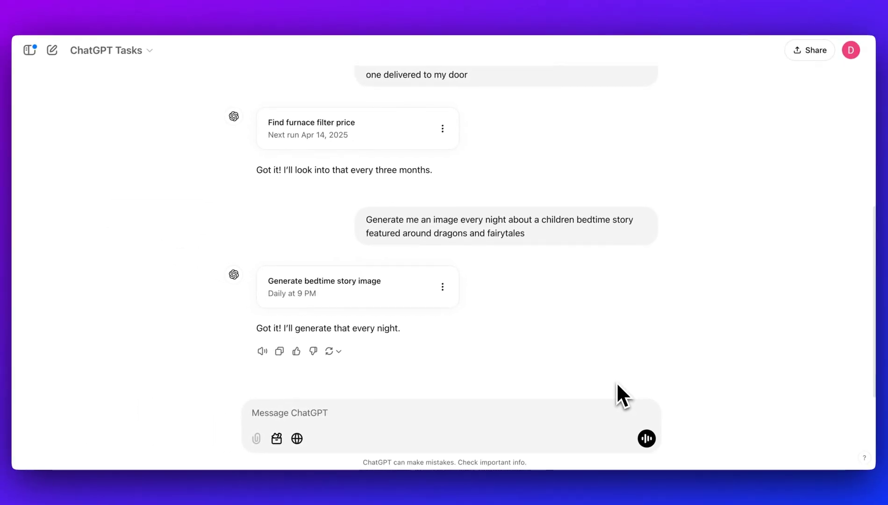
Send the pasted request for a daily 8 PM bike-and-dumbbell workout plan.
click(327, 420)
text(Everyday at 8pm send me a workout plan. I want a combination of using a stationary bike and dumbbells.)
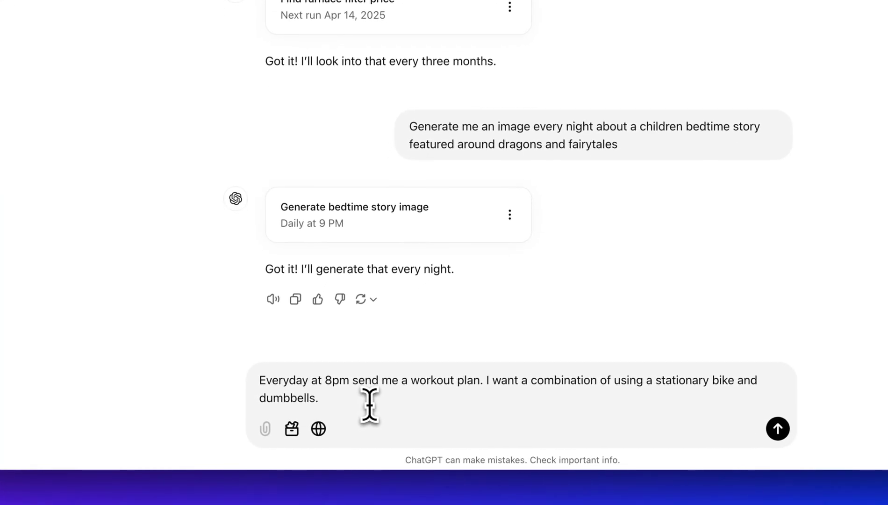
key(Return)
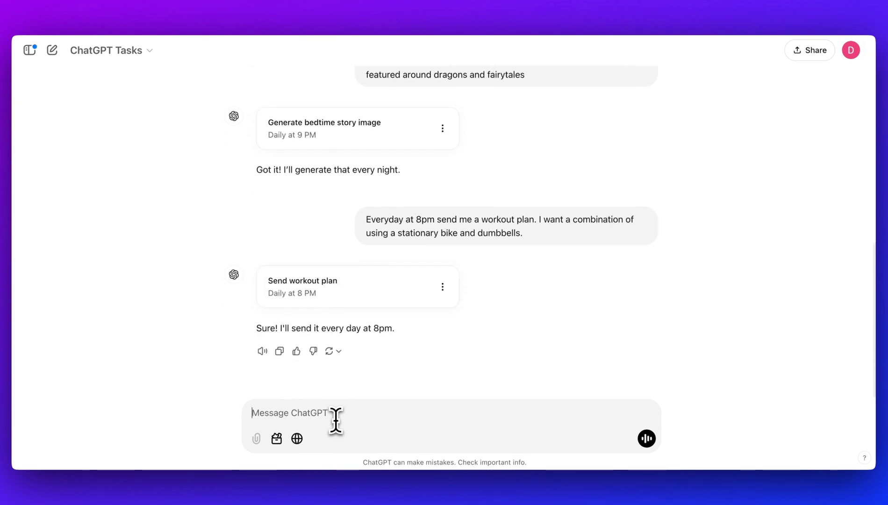
Request a dumbbell workout plan in 1 minute, then view the new one-time task.
text(In 1 minute send me a workout plan with dumbbells)
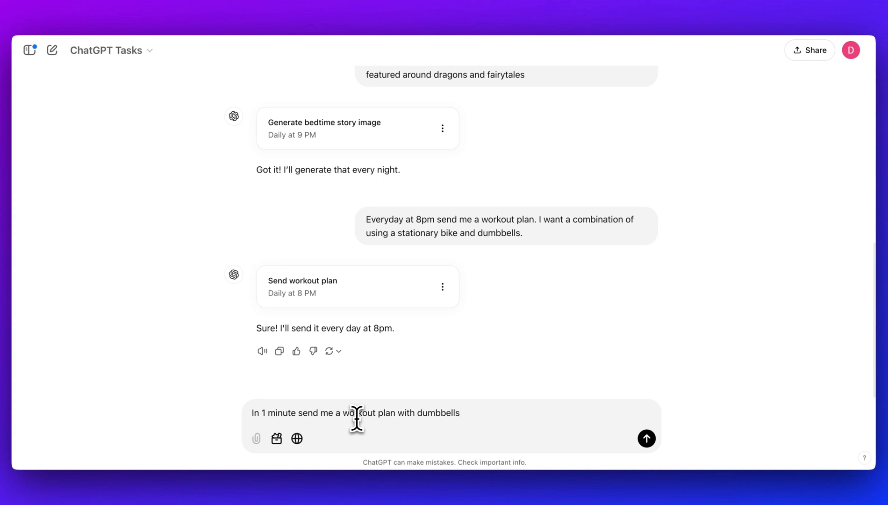
key(Return)
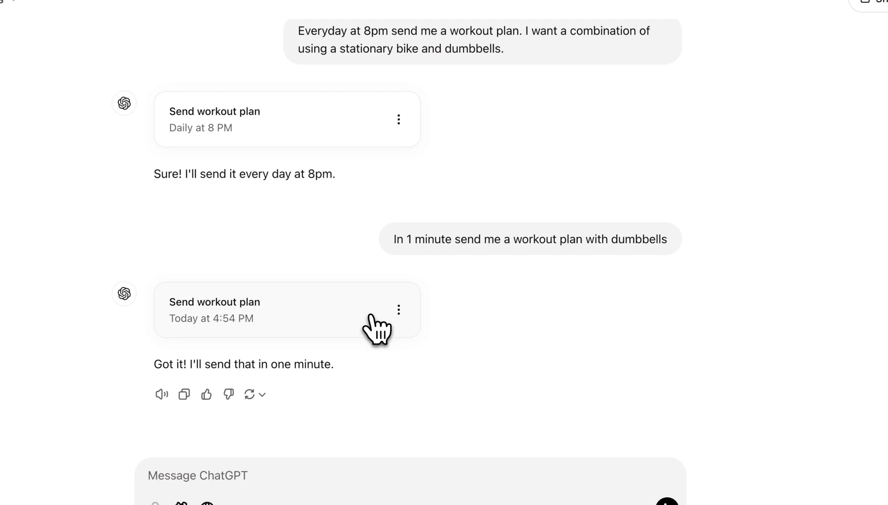
click(426, 302)
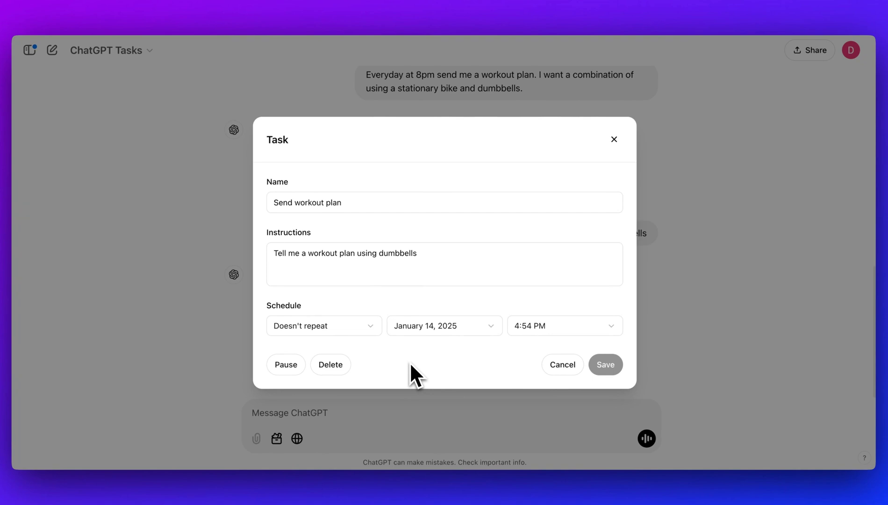
Close the workout task details and show the full list of all tasks.
key(Escape)
click(443, 287)
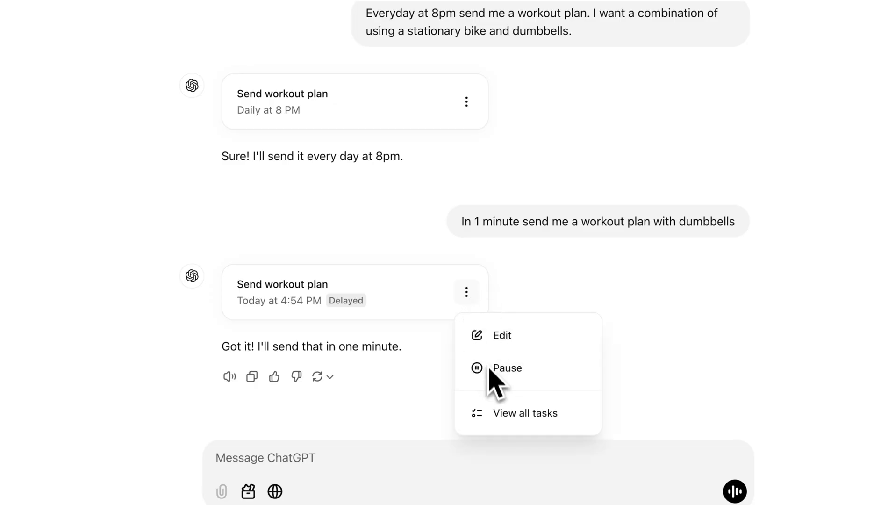
click(514, 412)
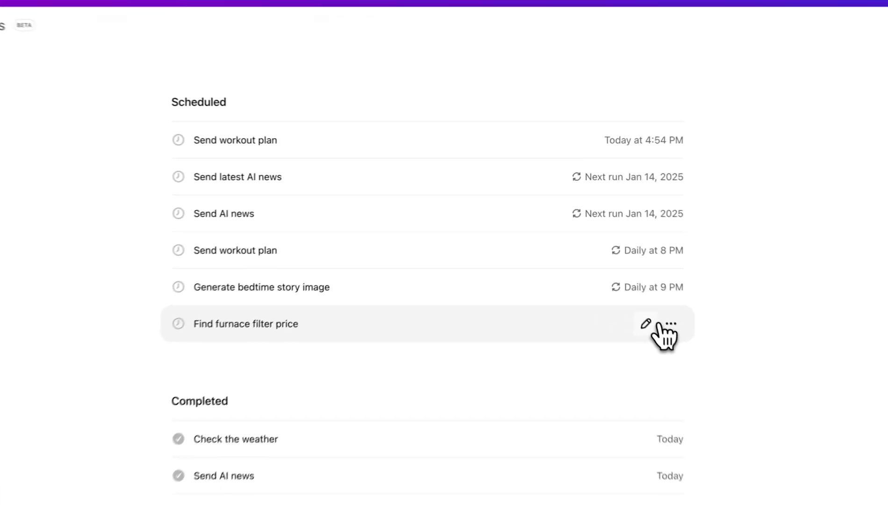
Inspect the Find furnace filter price task and its options, leaving it unchanged.
click(618, 295)
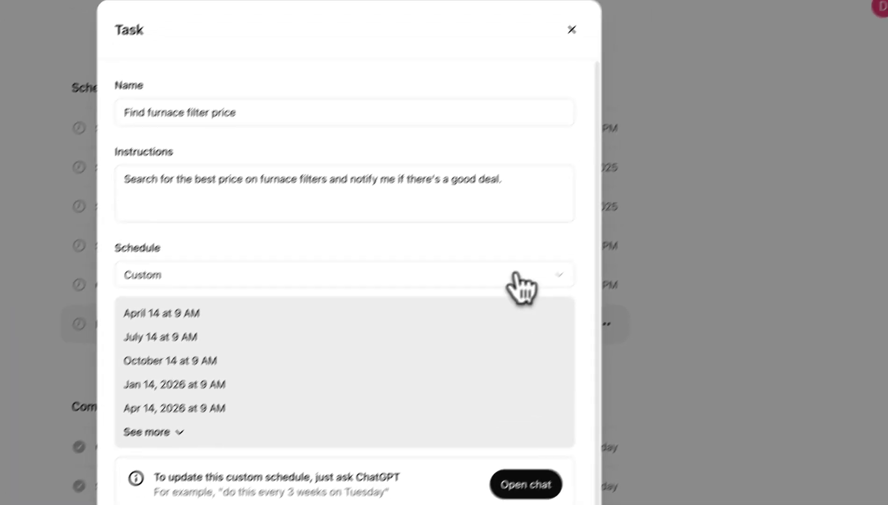
click(571, 29)
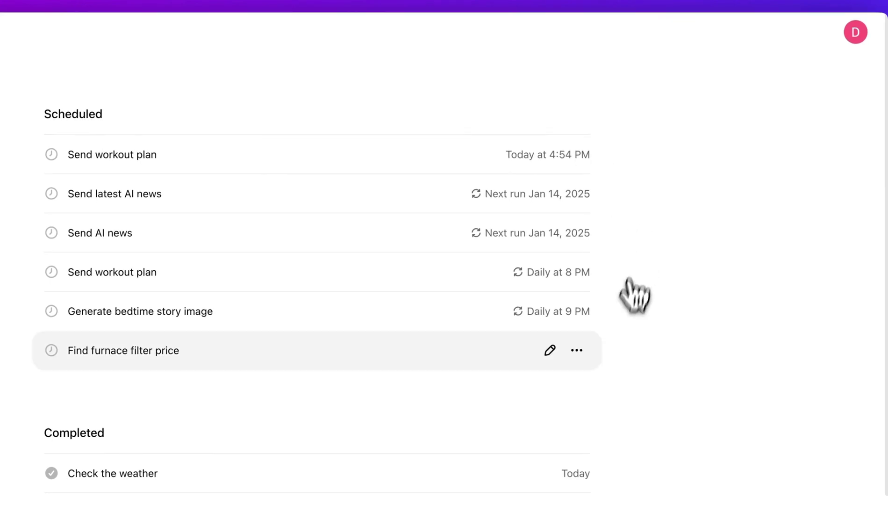
click(577, 350)
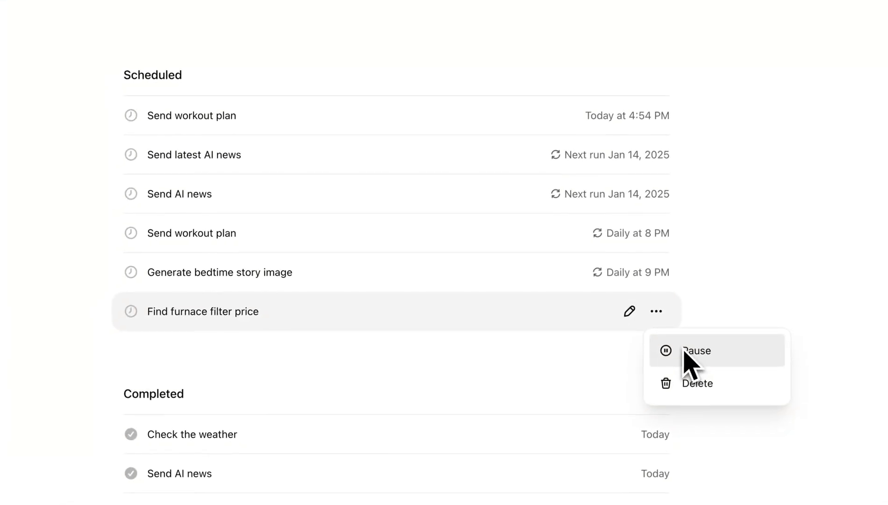
click(555, 367)
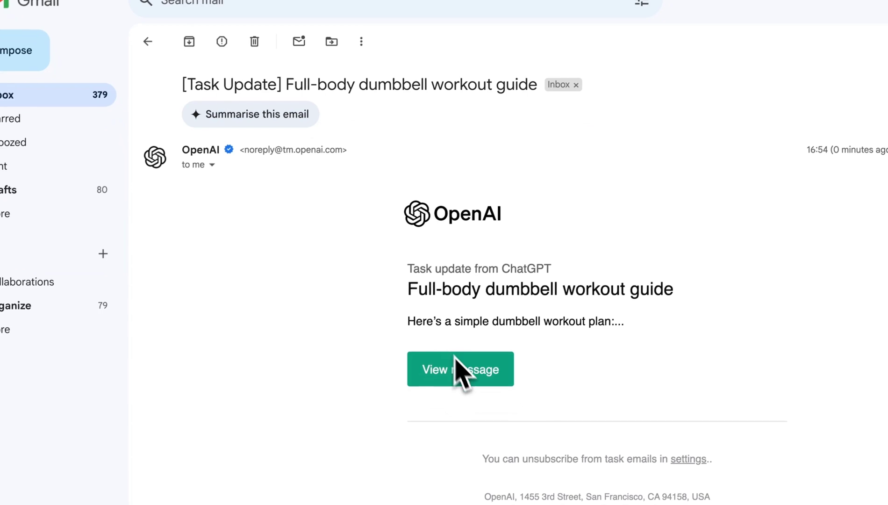
drag(306, 84, 519, 89)
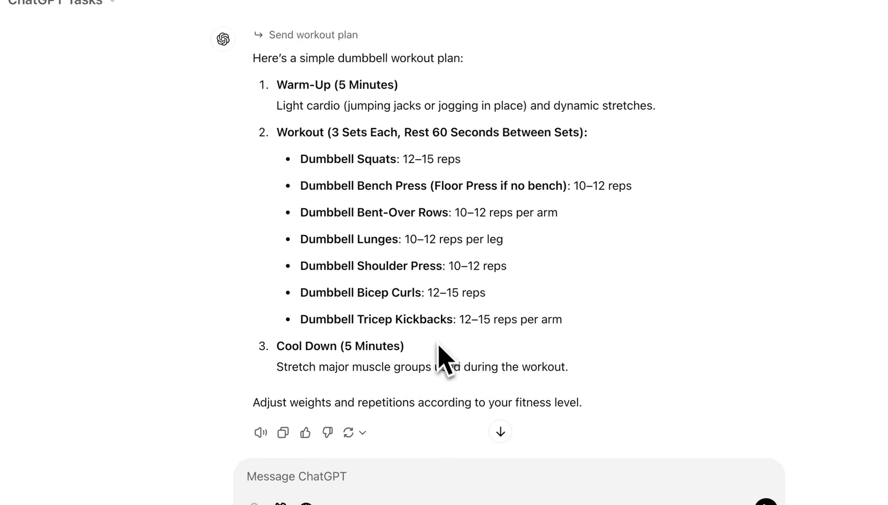
scroll(433, 338, up, 1)
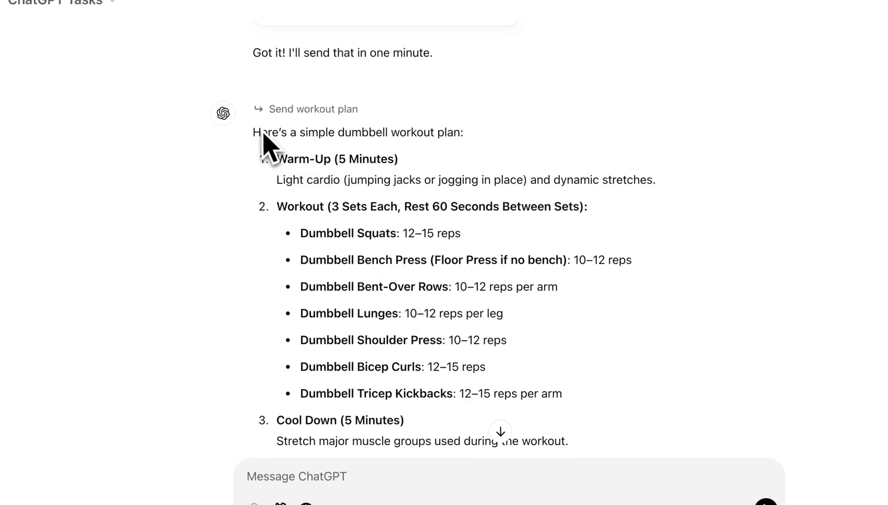
Review the delivered dumbbell plan, highlighting its opening lines, the 3-set Squats, Bench Press and Rows, and the whole reply.
drag(255, 132, 348, 205)
click(346, 194)
drag(283, 206, 363, 228)
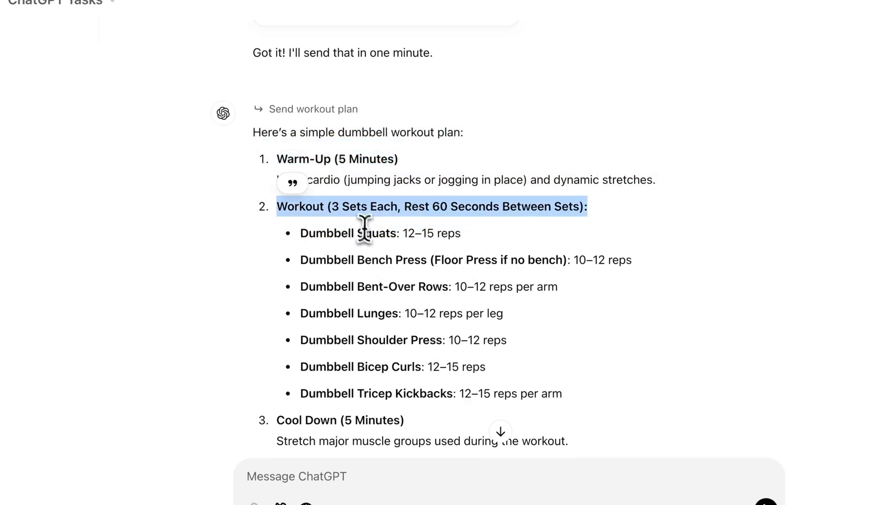
click(299, 248)
drag(296, 245, 518, 337)
click(527, 323)
scroll(512, 355, down, 1)
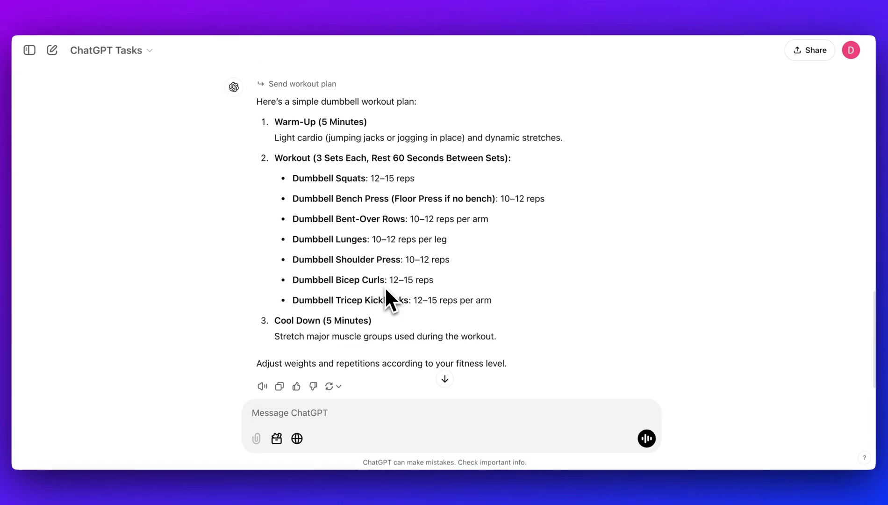
drag(509, 364, 256, 111)
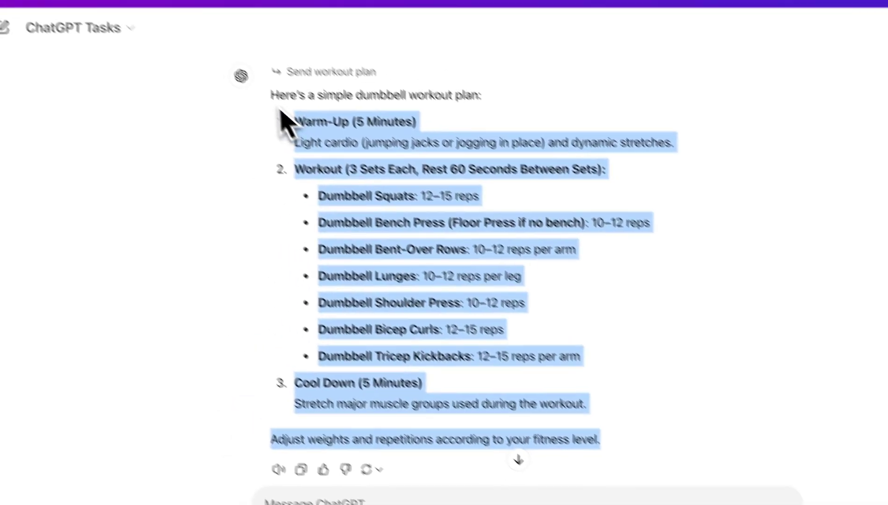
click(307, 139)
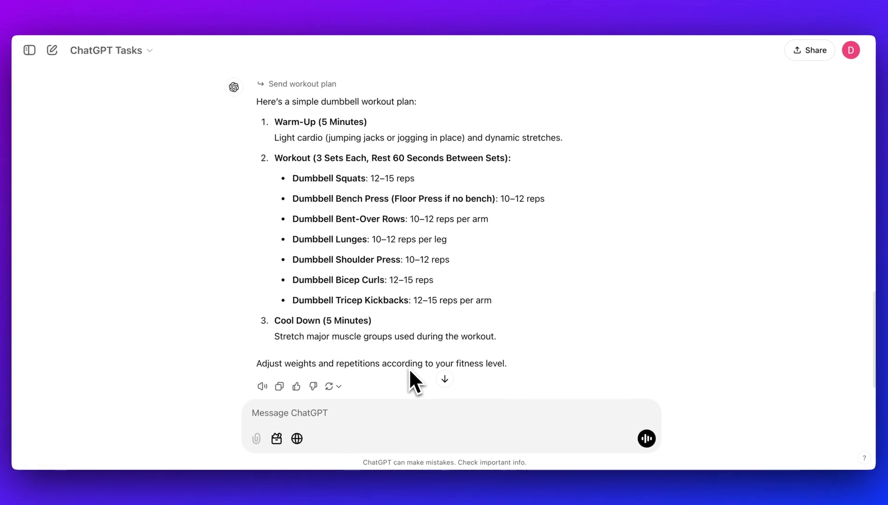
click(421, 411)
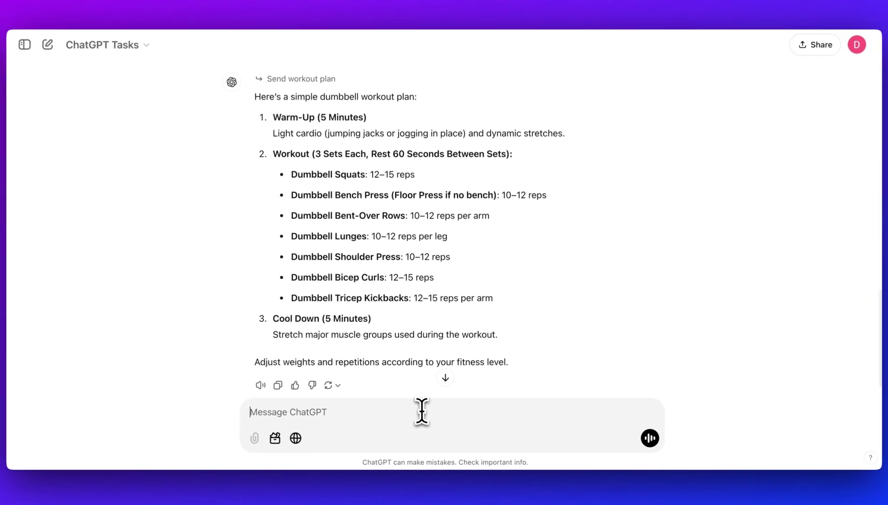
text(Here )
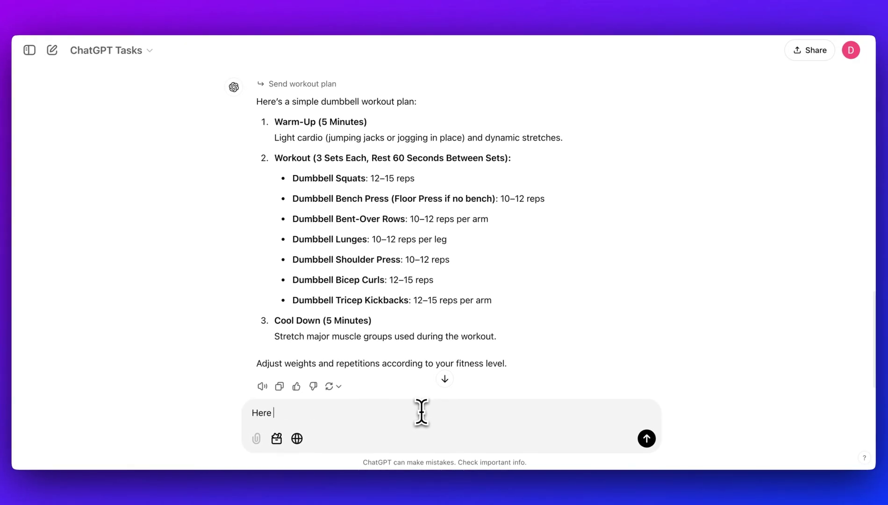
text(were the sets and)
key(alt+BackSpace)
key(alt+BackSpace)
key(alt+BackSpace)
key(alt+BackSpace)
text(are my sets, reps and weights)
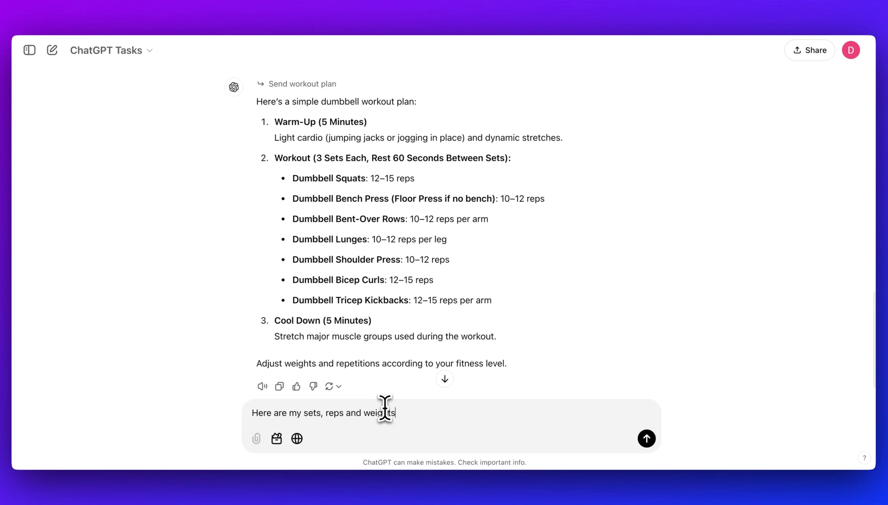
text( for xyz)
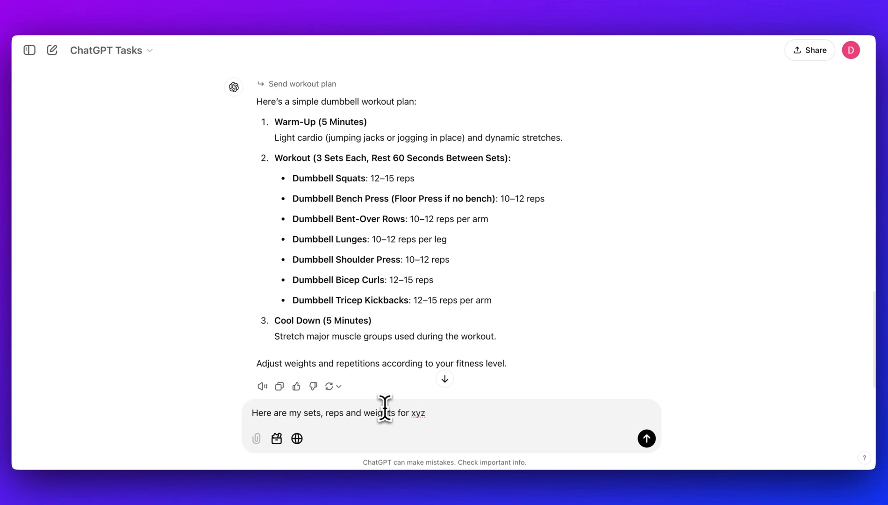